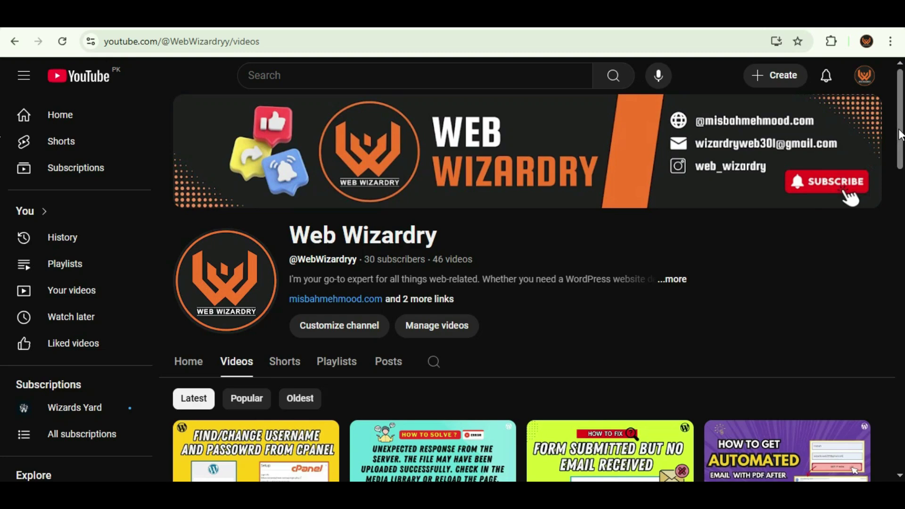
left_click_drag(899, 113, 892, 158)
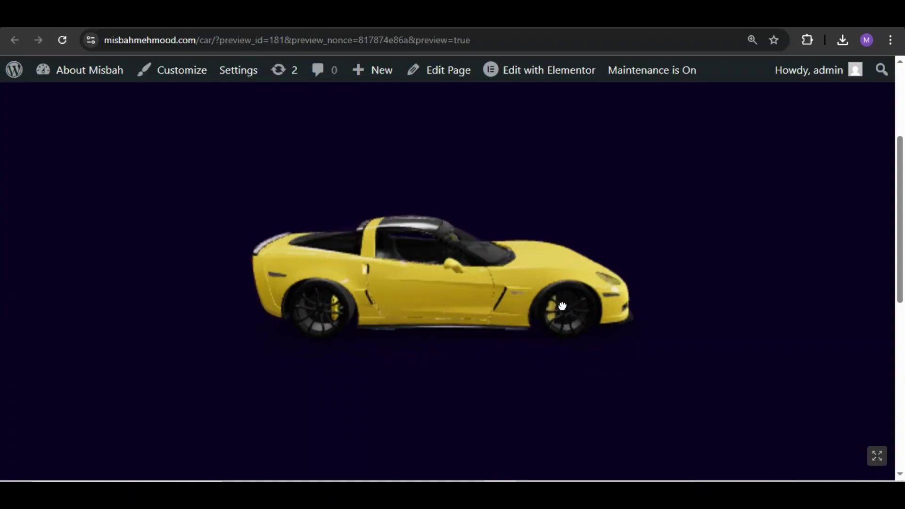
left_click_drag(548, 341, 566, 319)
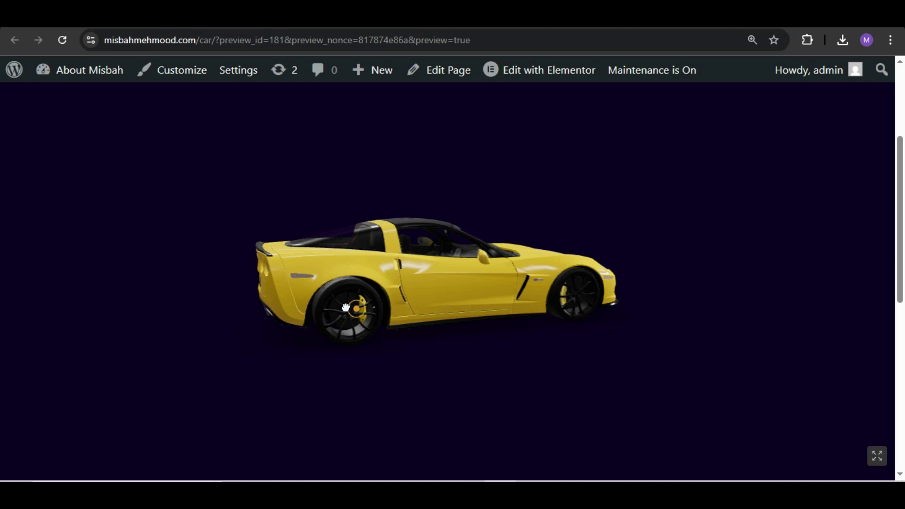
left_click_drag(346, 308, 244, 293)
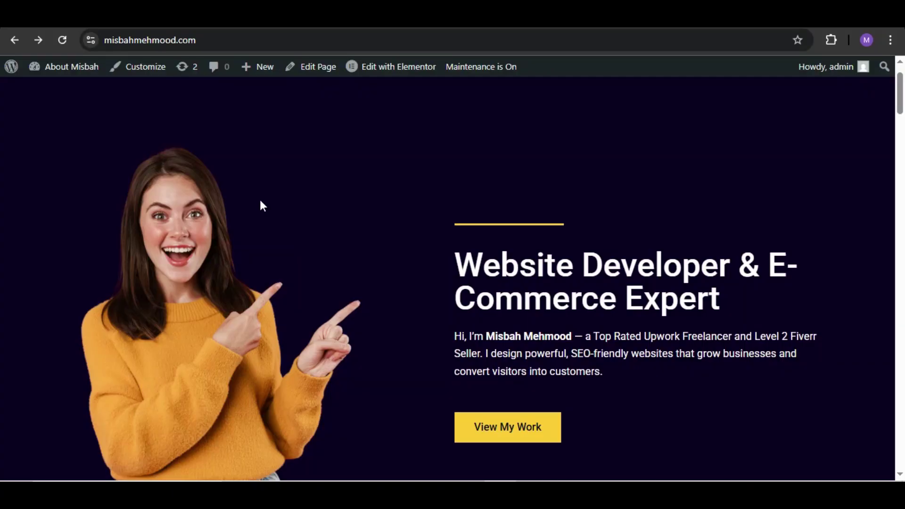
Open the site's WordPress dashboard in a new tab and go to the page for adding plugins.
mouse_move(80, 81)
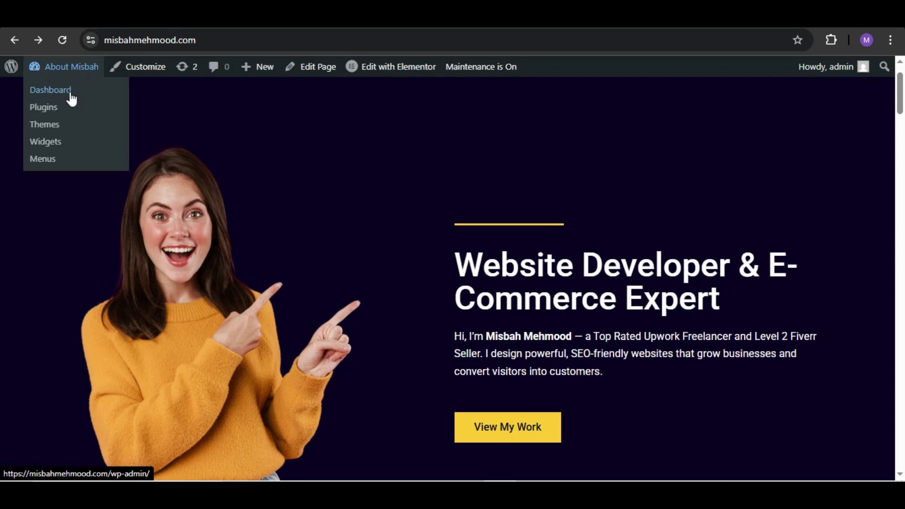
right_click(69, 93)
left_click(112, 110)
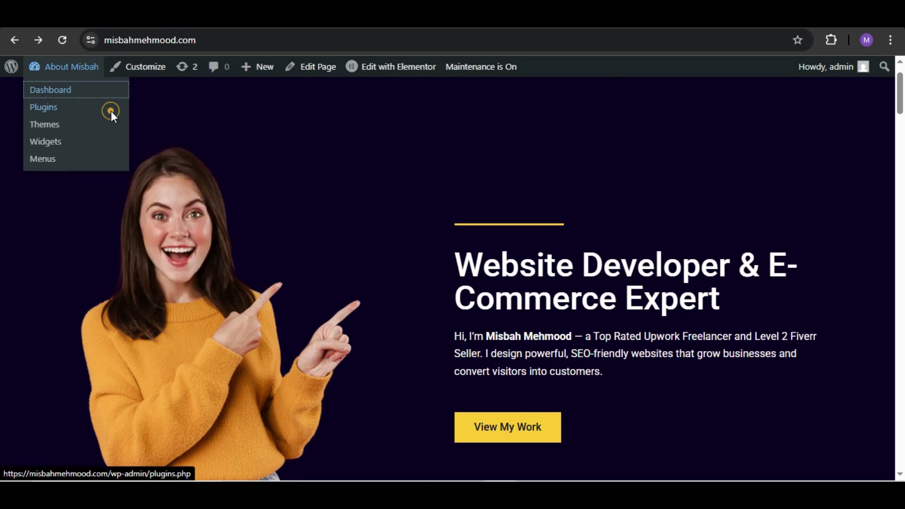
key("ctrl+Tab")
mouse_move(47, 443)
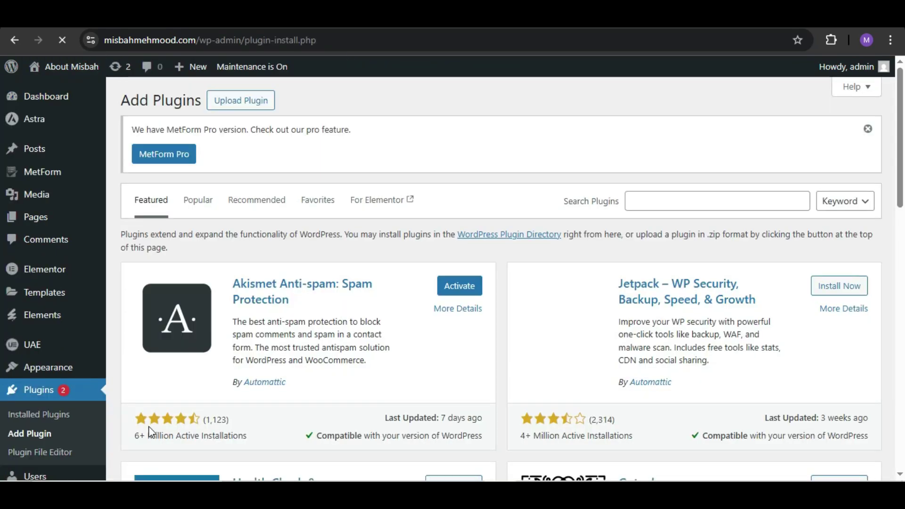
Search the plugins for "3d viewer", then install and activate the 3D Viewer – 3D Model Viewer Plugin by bPlugins.
left_click(671, 205)
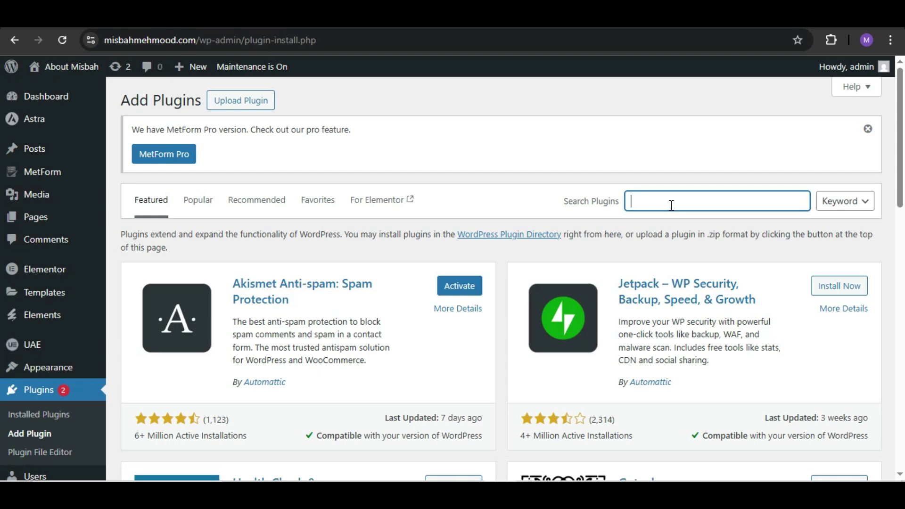
type("3d vi")
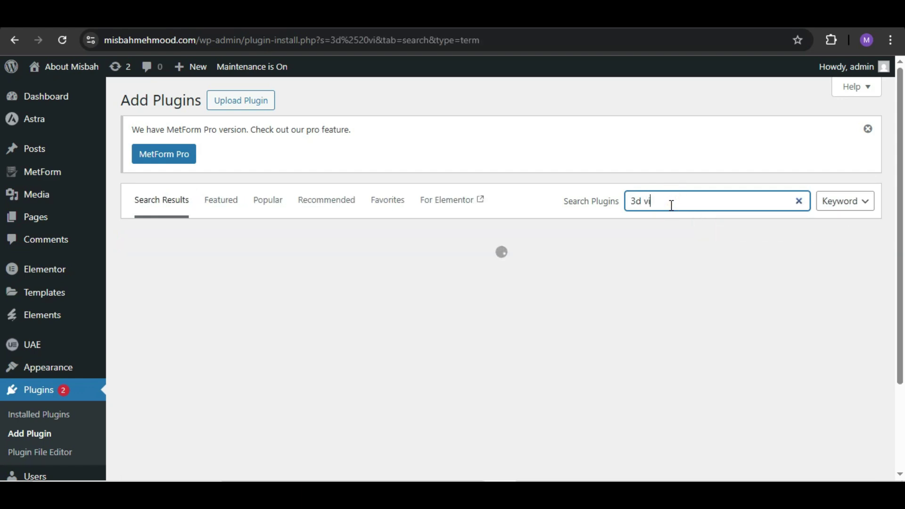
type("ewer")
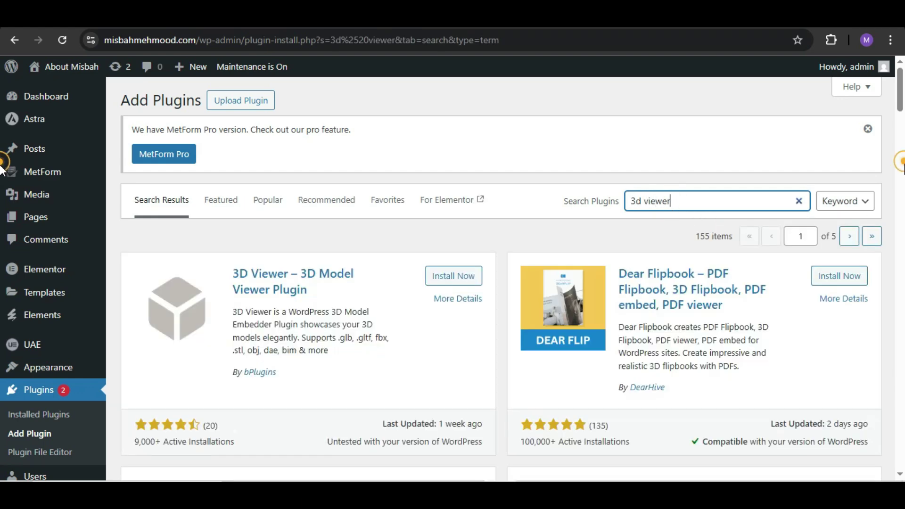
scroll(448, 247, "down", 1)
left_click(455, 251)
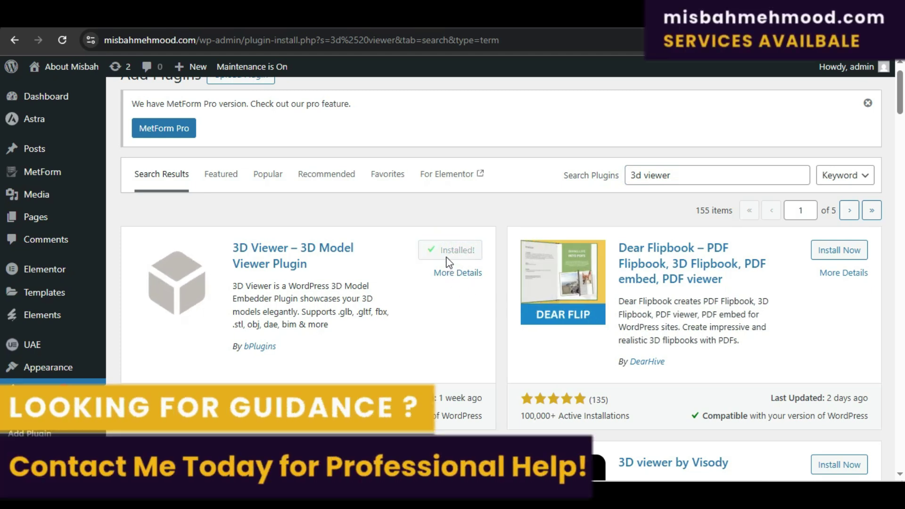
left_click(457, 252)
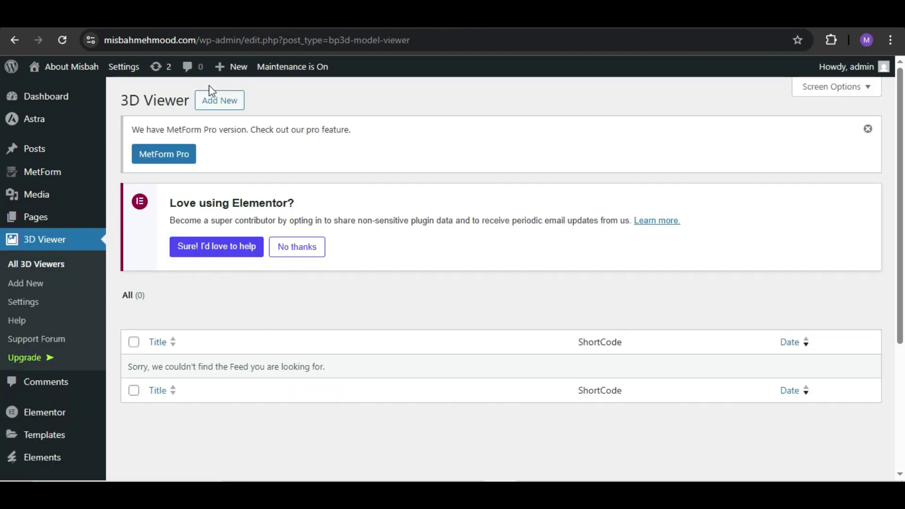
Add a new 3D viewer titled "tech" and save it.
left_click(211, 101)
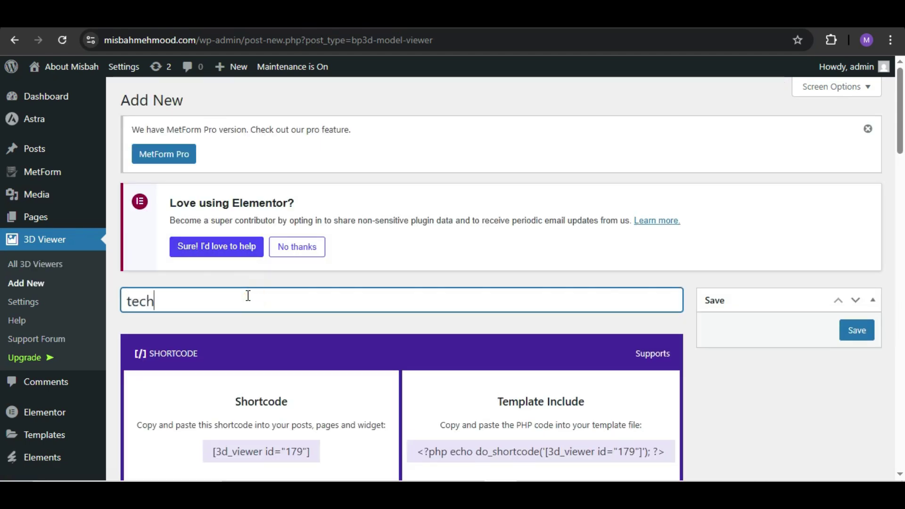
left_click(870, 335)
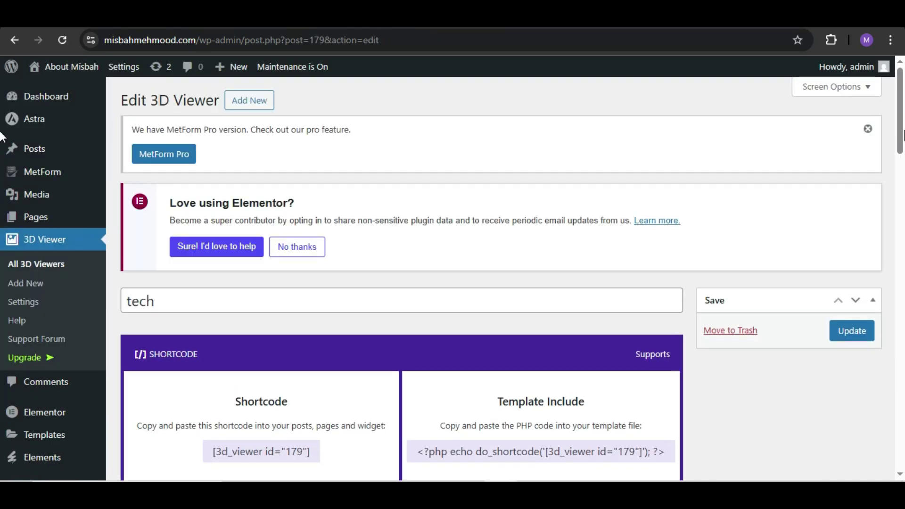
scroll(898, 142, "down", 9)
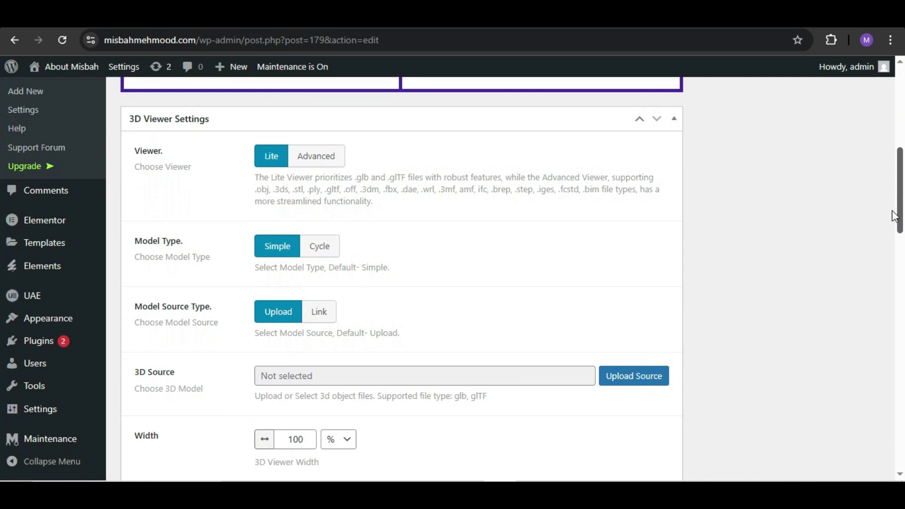
left_click_drag(894, 216, 894, 242)
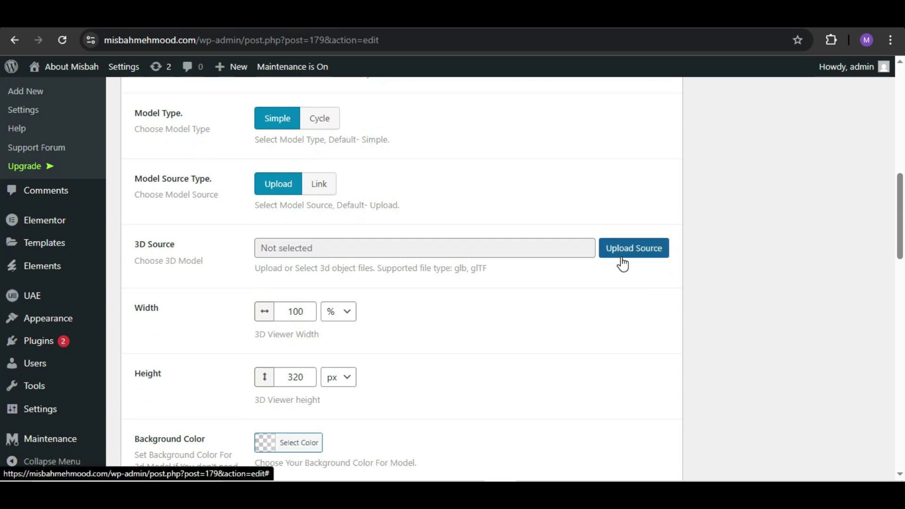
Open Sketchfab in a new tab and search its 3D models for "car".
key("ctrl+t")
type("sketchfab")
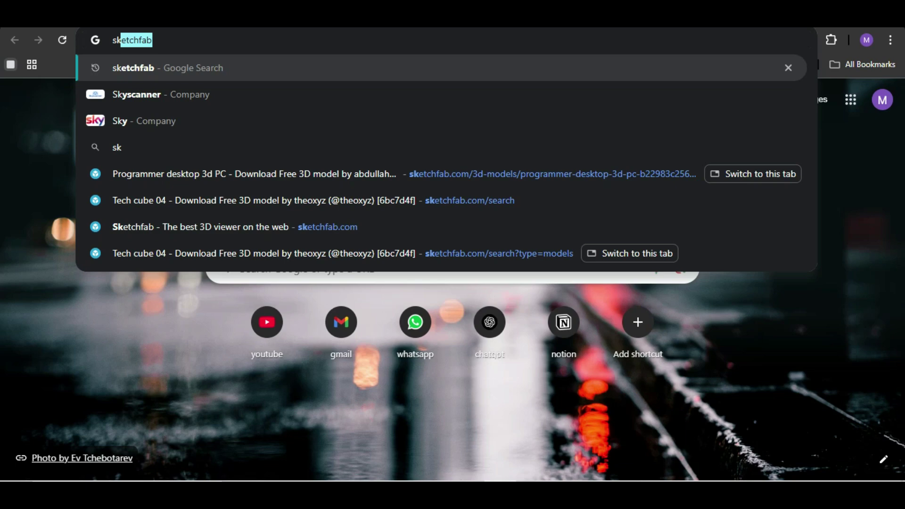
key("Return")
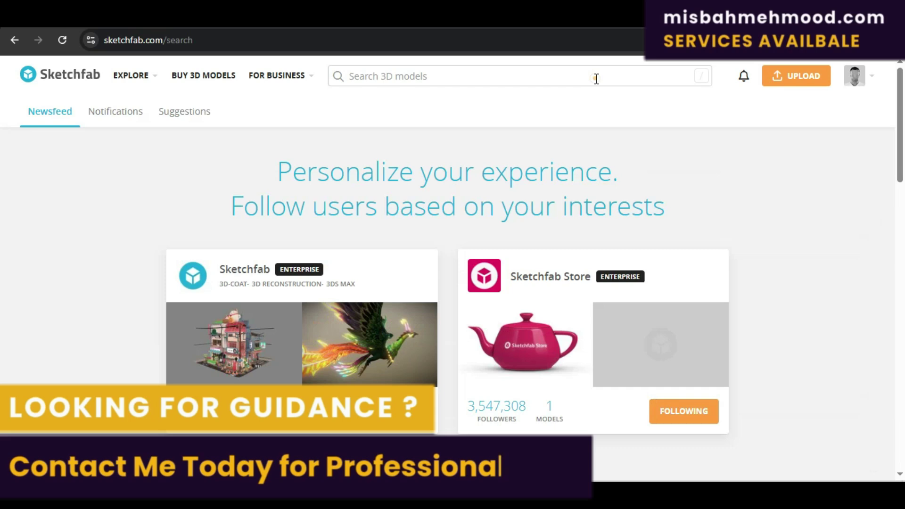
left_click(596, 78)
type("car")
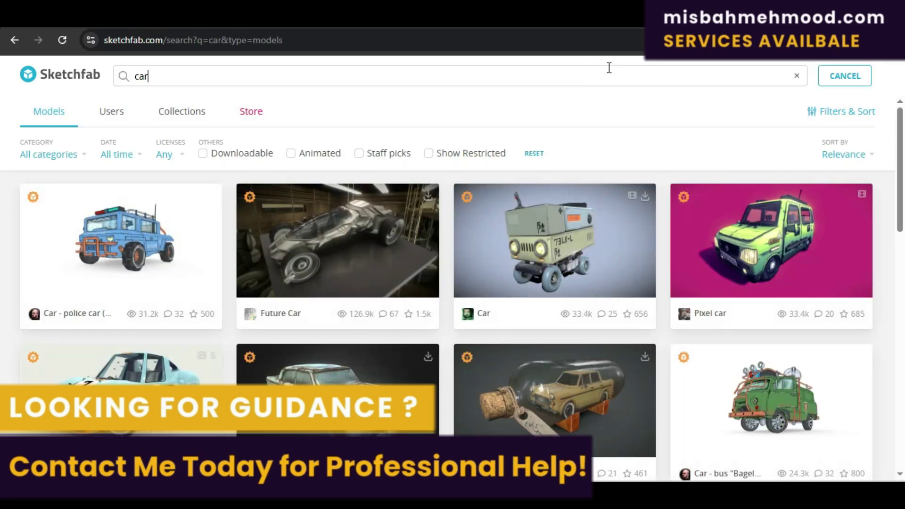
Browse the car results, open the 2013 Chevrolet Corvette Z06 model and rotate it to view its side.
mouse_move(900, 124)
left_mouse_down()
mouse_move(892, 202)
mouse_move(899, 300)
mouse_move(893, 113)
left_mouse_up()
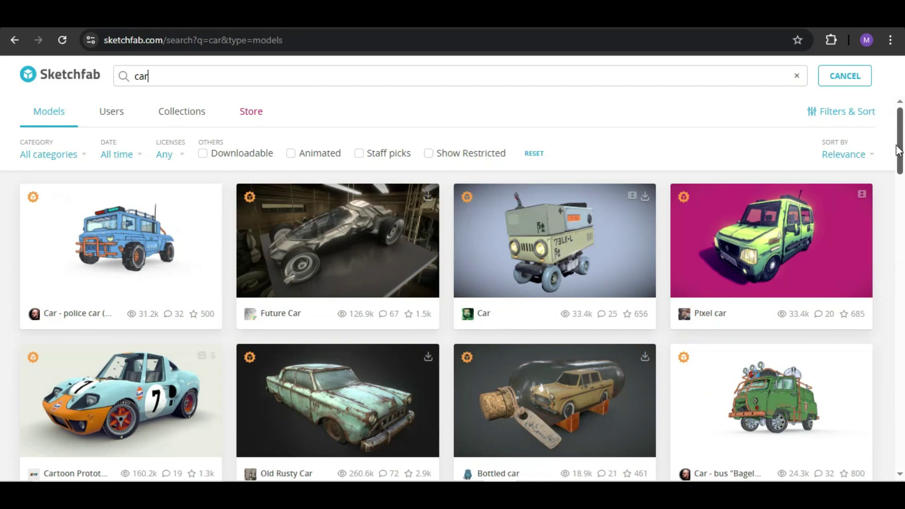
left_click_drag(898, 150, 902, 311)
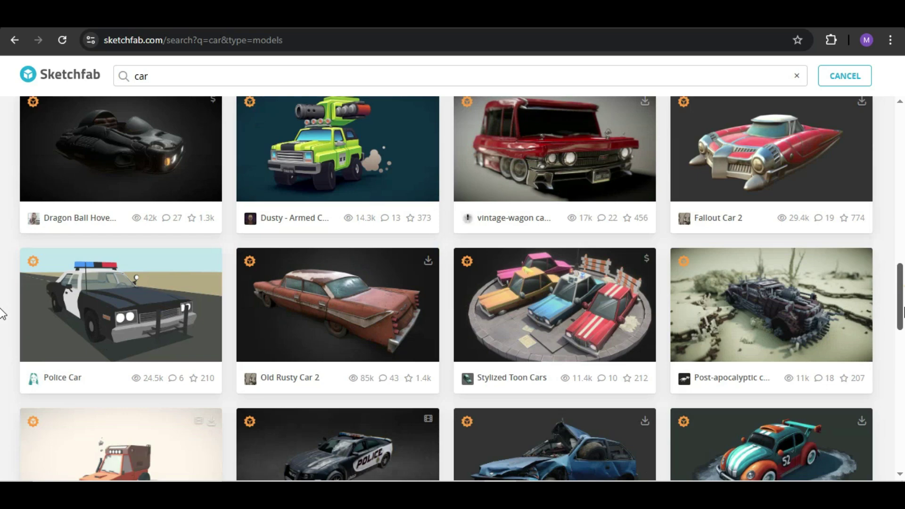
scroll(2, 314, "down", 9)
left_click(786, 245)
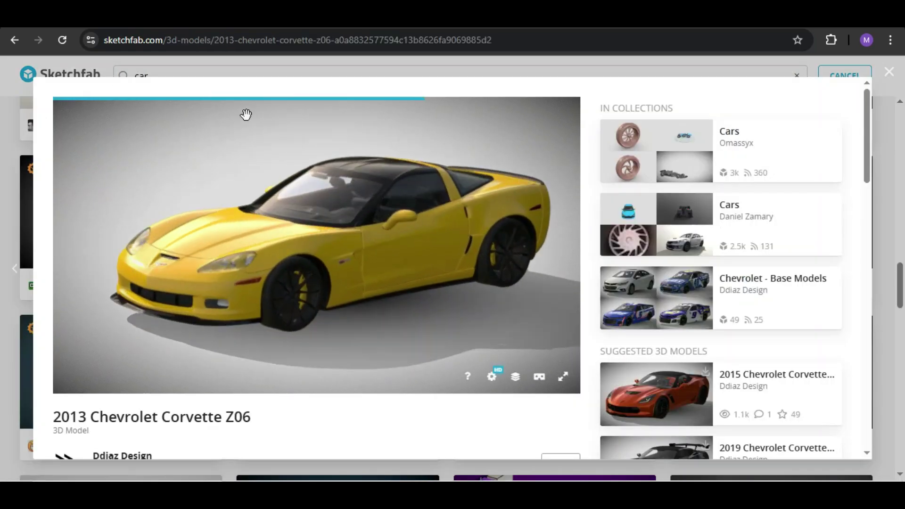
left_click_drag(329, 306, 518, 288)
Download the 2013 Chevrolet Corvette Z06 model in GLB format.
left_click_drag(867, 177, 865, 209)
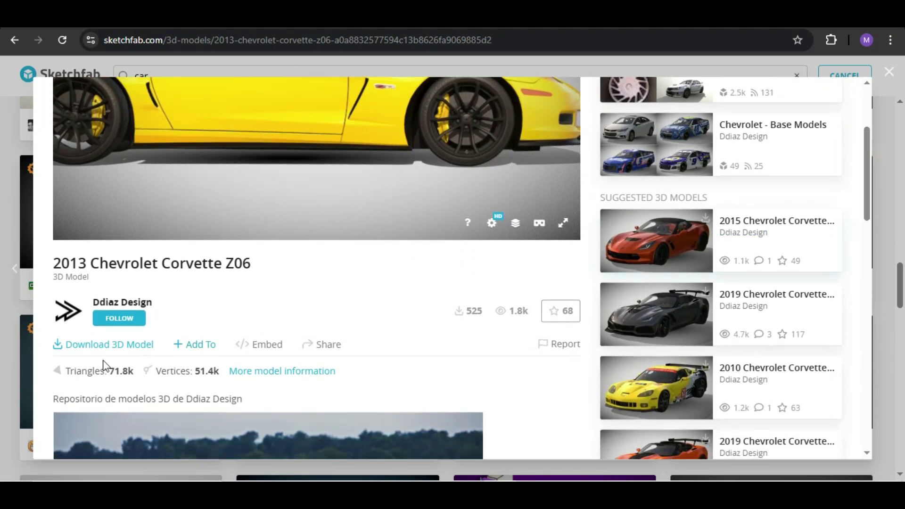
left_click(84, 344)
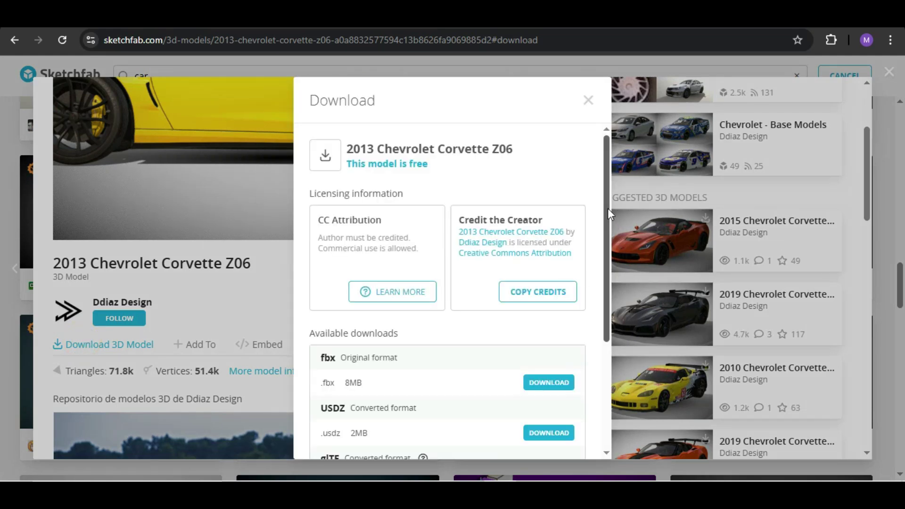
left_click_drag(607, 210, 616, 337)
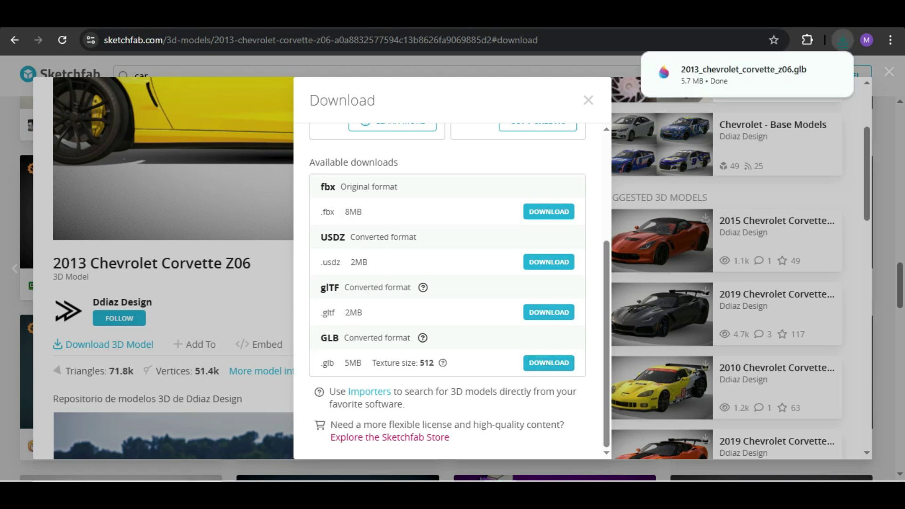
Upload 2013_chevrolet_corvette_z06.glb to the media library as the "tech" viewer's 3D source and update the viewer.
left_click(69, 27)
left_click(611, 258)
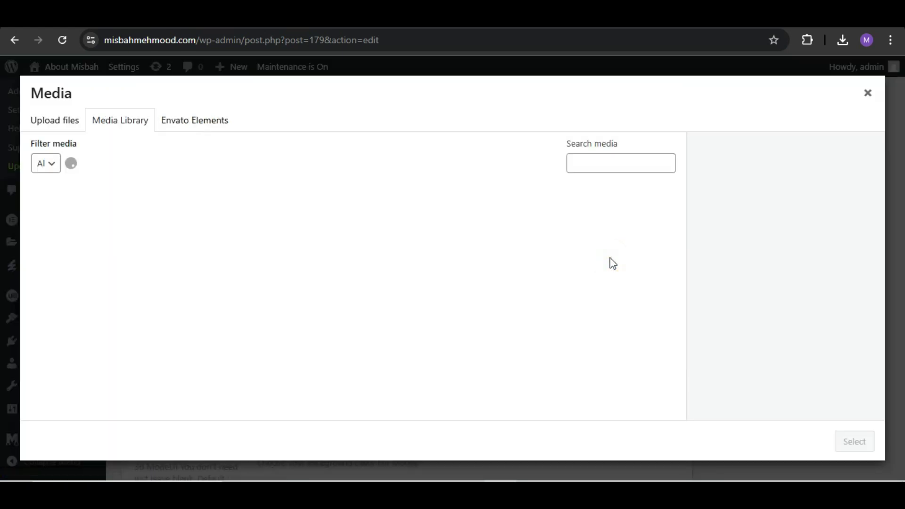
left_click(843, 40)
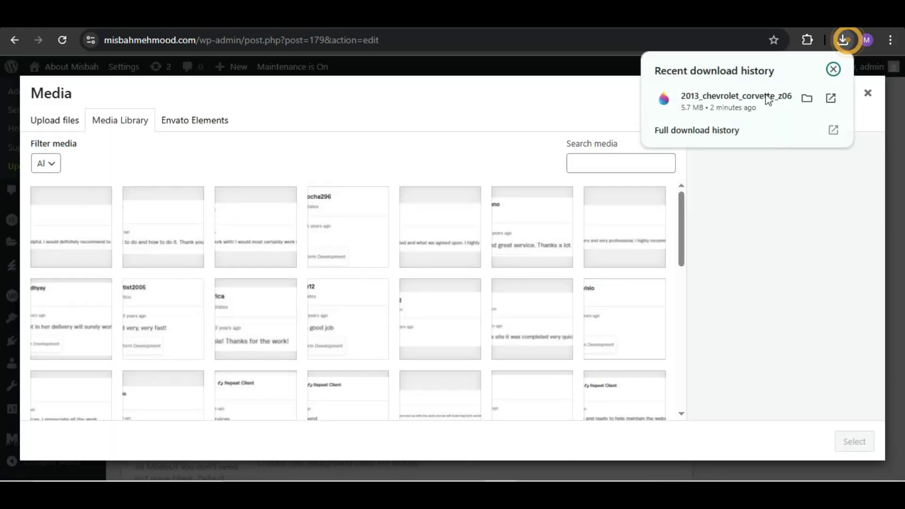
left_click_drag(735, 96, 273, 266)
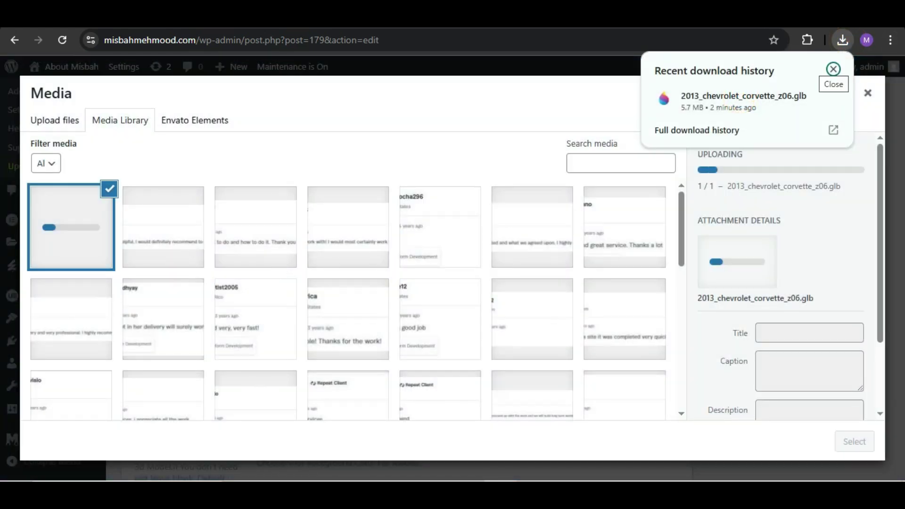
left_click(833, 70)
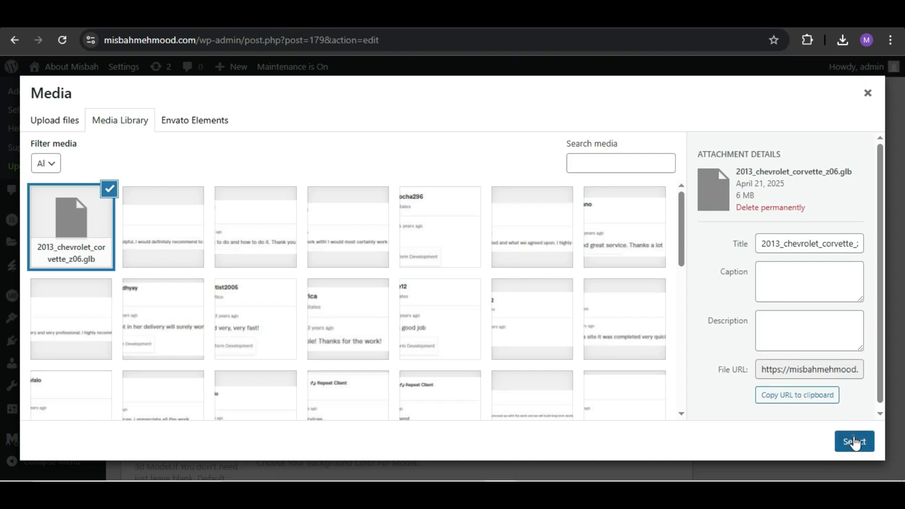
left_click(854, 442)
left_click_drag(900, 206, 903, 103)
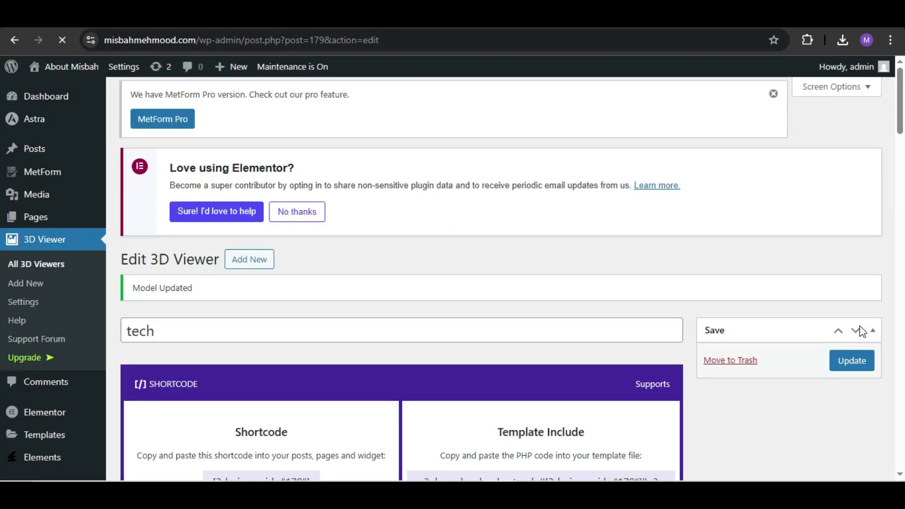
Copy the "tech" viewer's shortcode [3d_viewer id="179"].
scroll(898, 148, "down", 4)
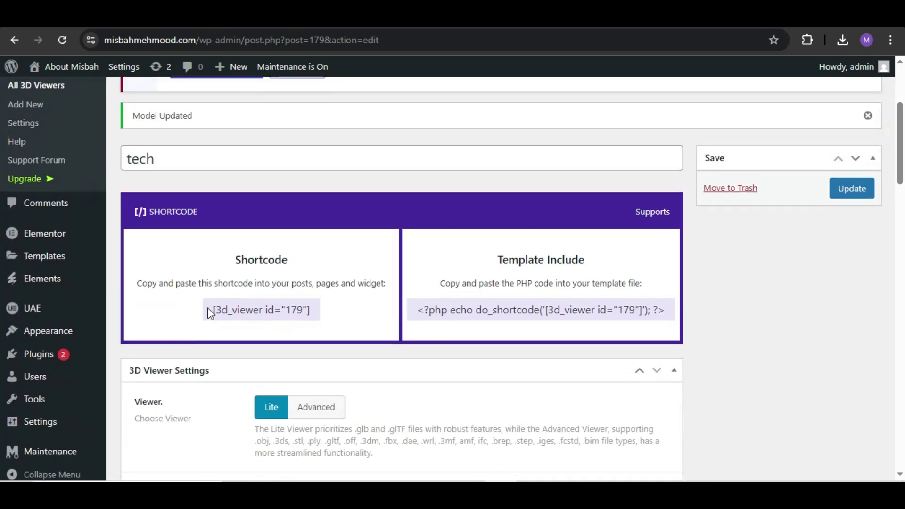
left_click_drag(206, 306, 313, 308)
key("ctrl+c")
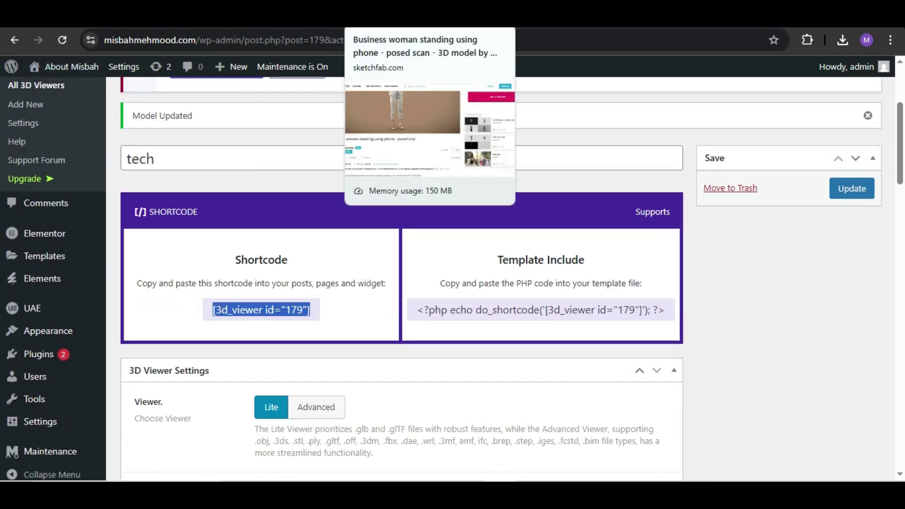
Create a new WordPress page titled "car" and publish it.
key("ctrl+Tab")
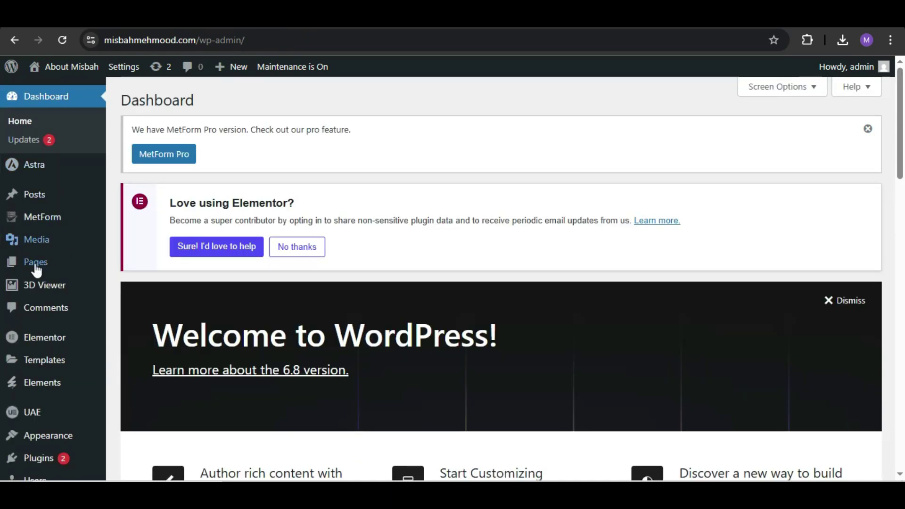
mouse_move(41, 269)
left_click(131, 285)
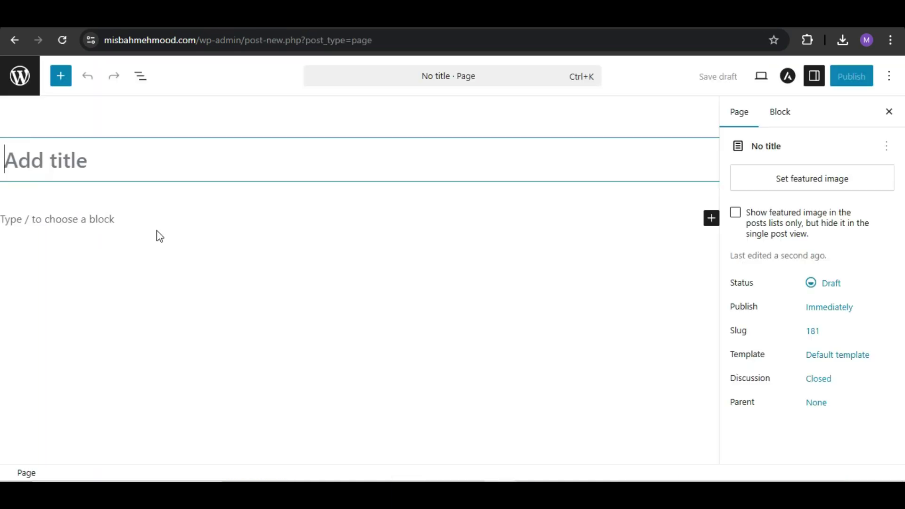
type("car")
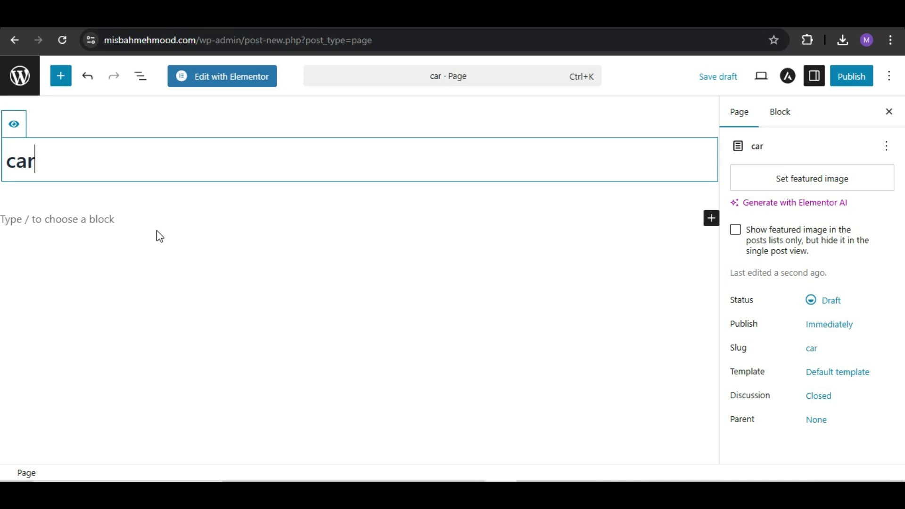
left_click(850, 77)
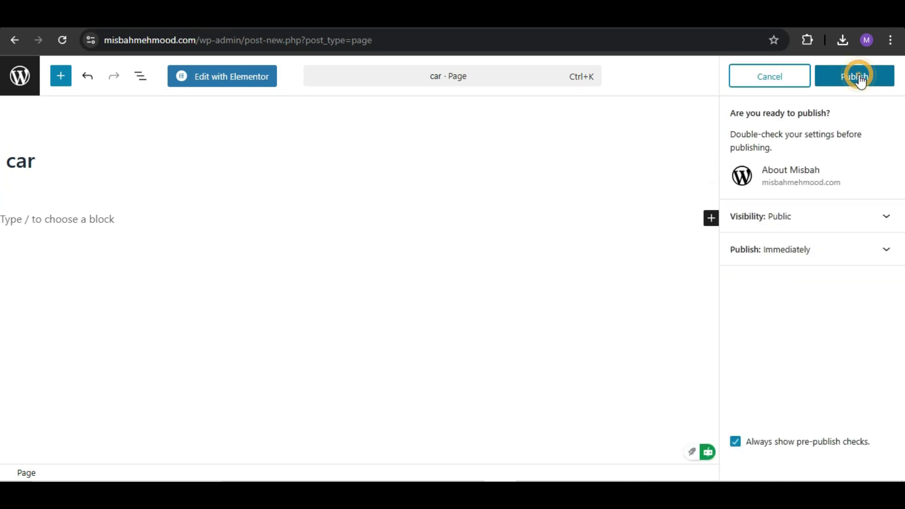
left_click(857, 75)
Open the "car" page in Elementor and set its container's background colour to #0C0023.
left_click(212, 84)
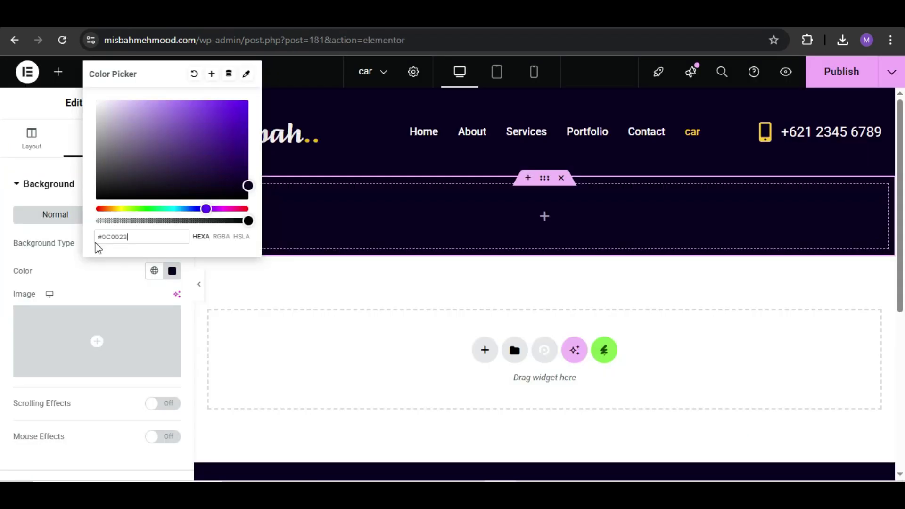
left_click(308, 363)
Add a Shortcode widget containing [3d_viewer id="179"] to the dark container and publish the change.
left_click(60, 72)
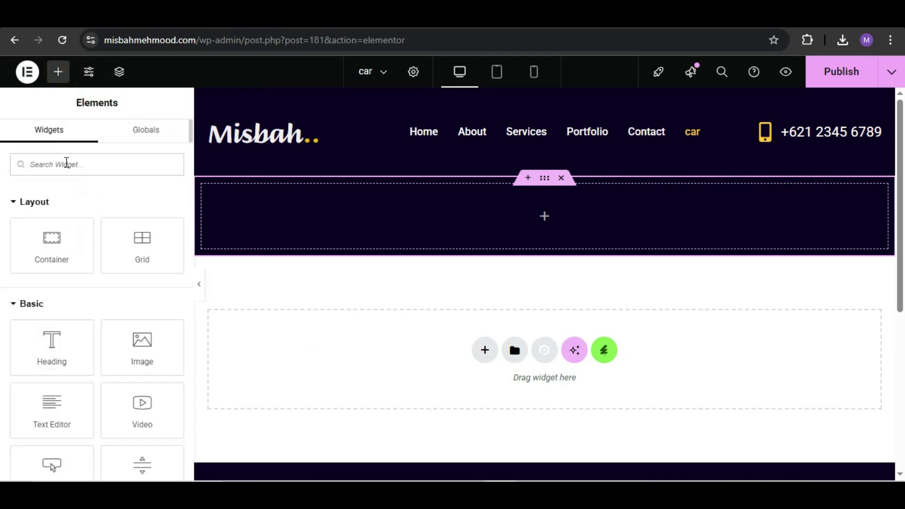
type("shor")
left_click_drag(69, 196, 416, 218)
left_click(66, 264)
key("ctrl+v")
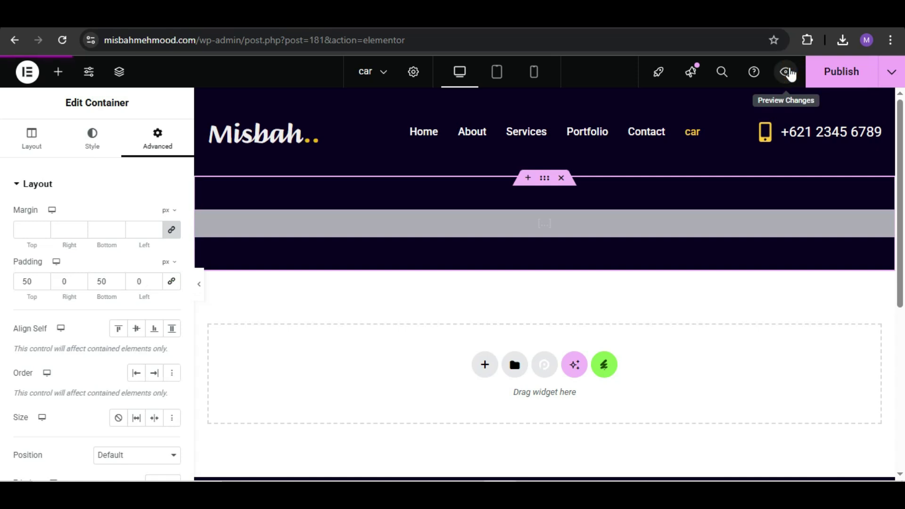
Preview the "car" page, rotate the embedded Corvette to a raised side view and enlarge the page display.
left_click(789, 74)
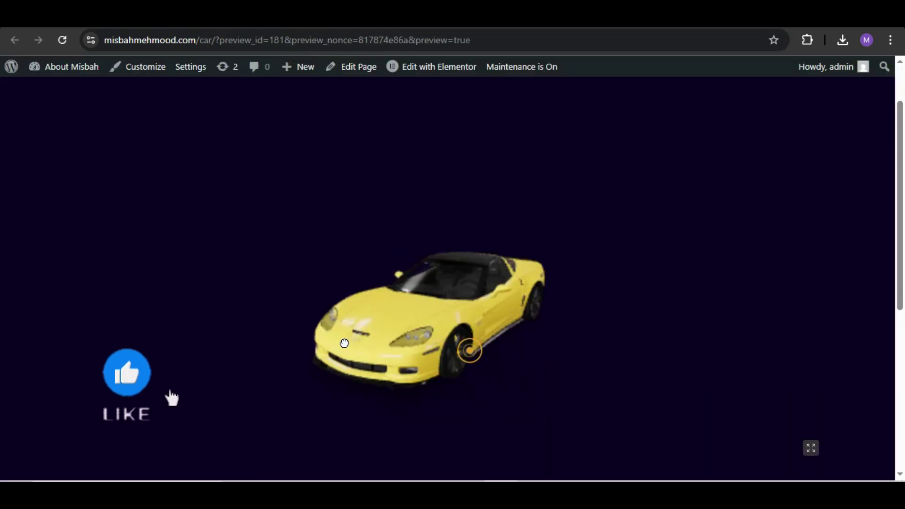
left_click(134, 376)
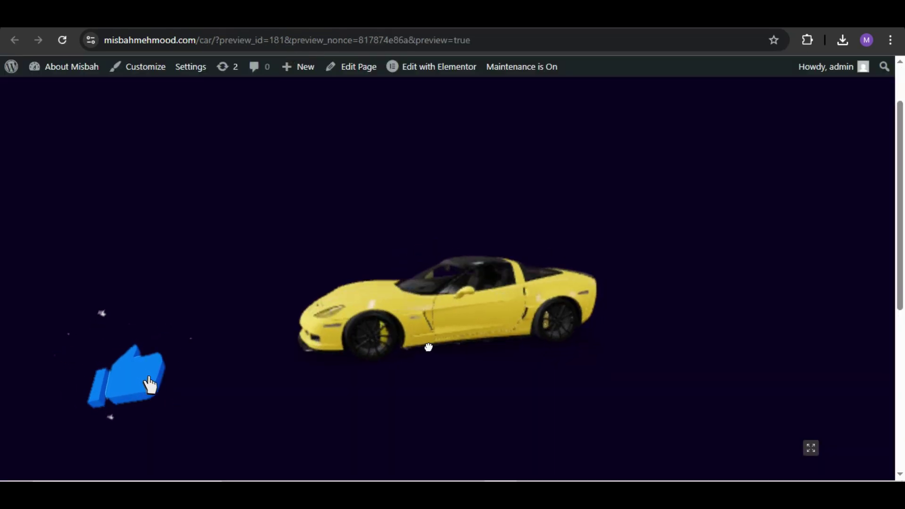
left_click_drag(562, 346, 388, 283)
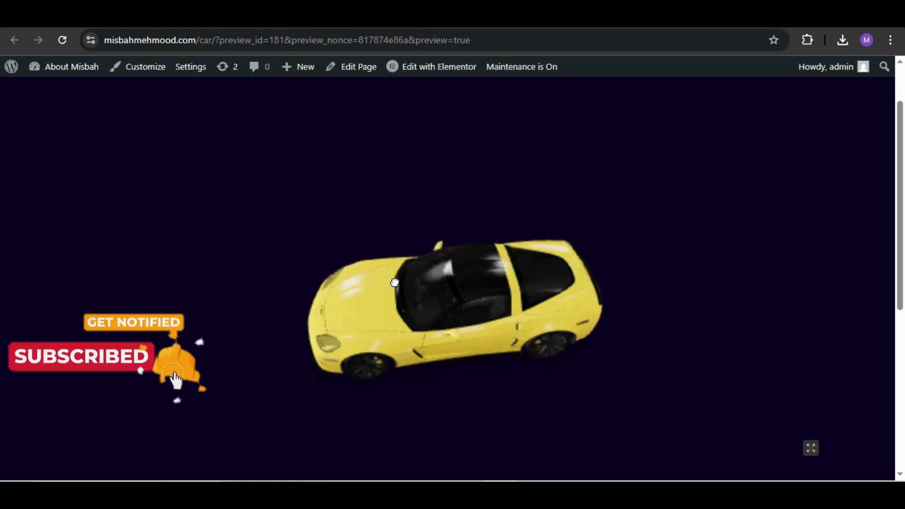
key("ctrl+plus")
key("ctrl+plus")
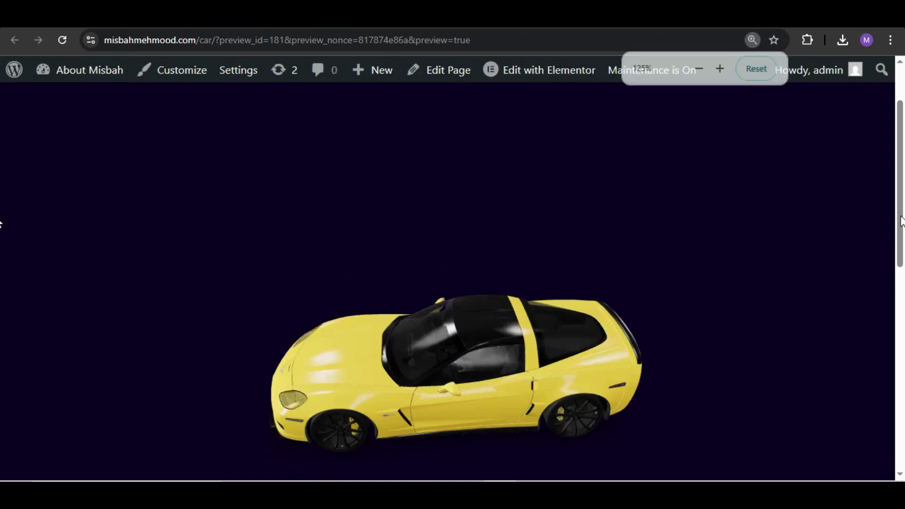
Look over the previewed page from its header to the viewer and rotate the Corvette to show its front.
scroll(1, 148, "up", 2)
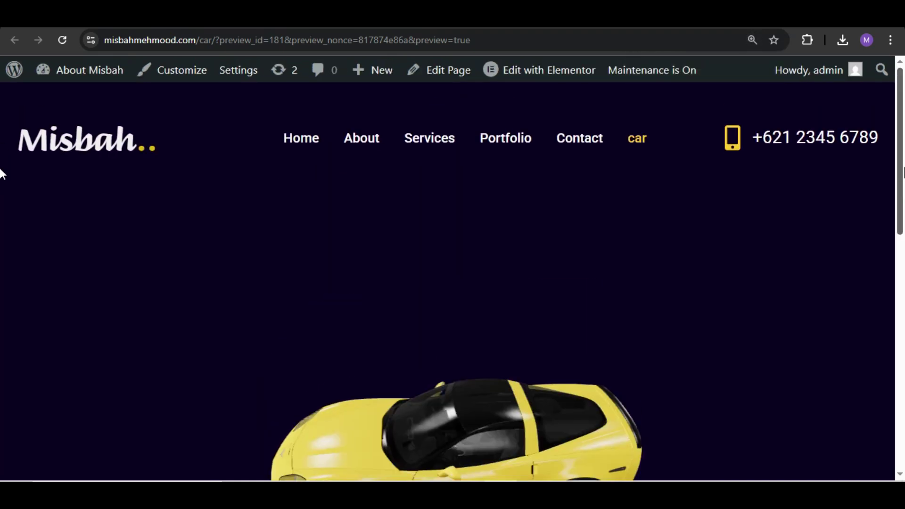
scroll(1, 189, "down", 2)
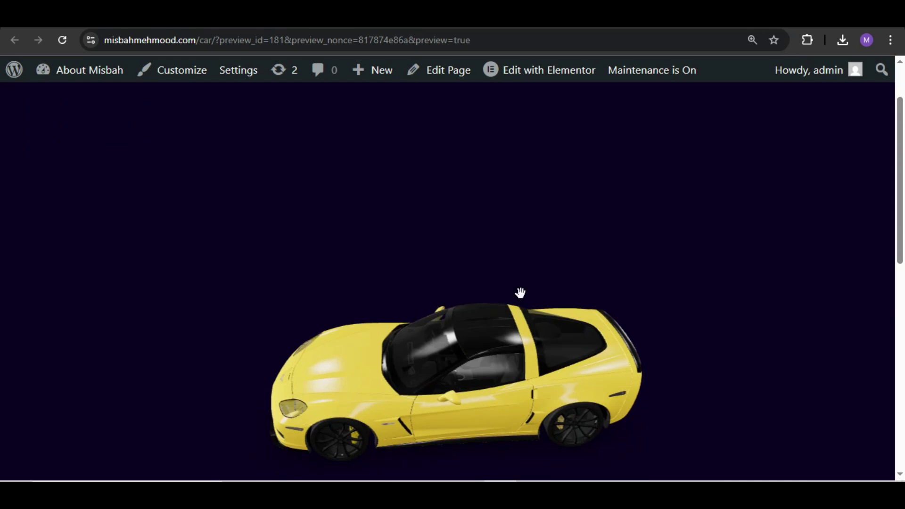
left_click_drag(373, 400, 522, 400)
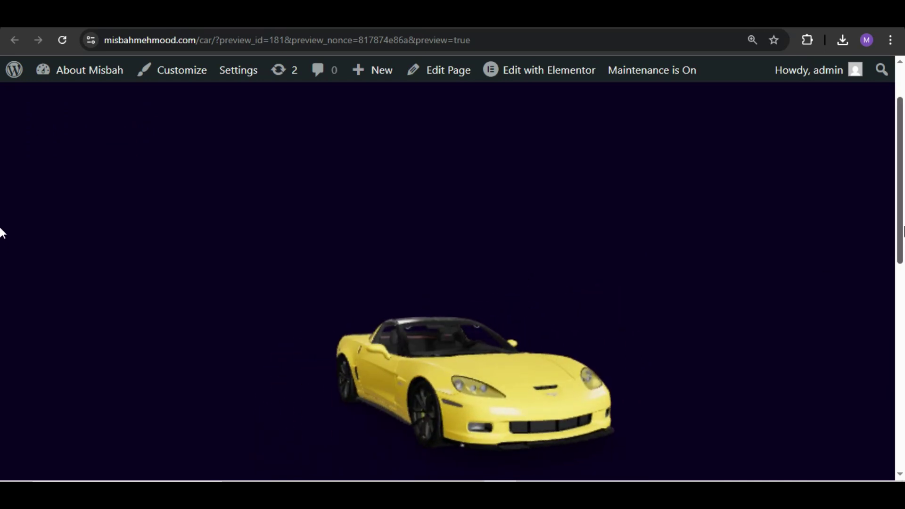
scroll(1, 259, "down", 3)
scroll(1, 283, "up", 1)
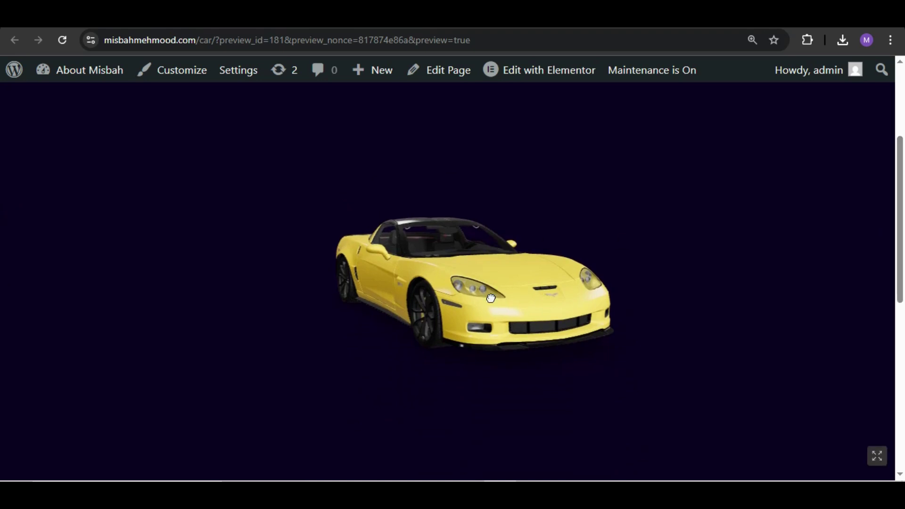